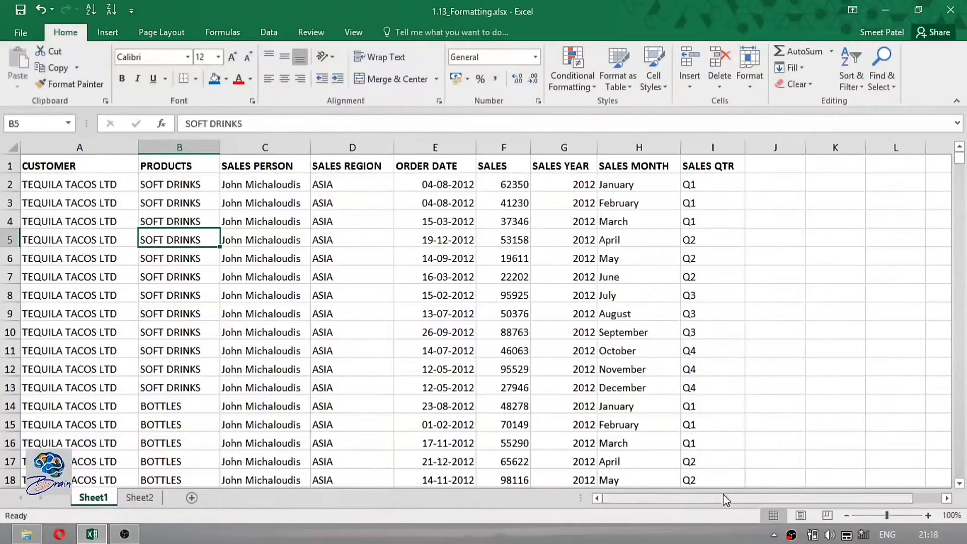
- Scroll Sheet1 down two rows and back up to the header row
{"action": "left_click_drag", "start_coordinate": [741, 497], "coordinate": [696, 509]}
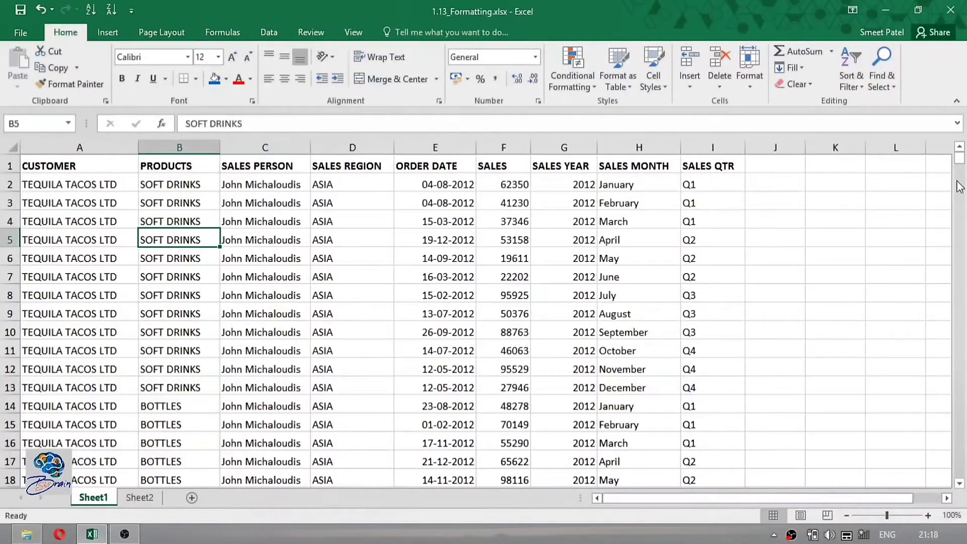
{"action": "mouse_move", "coordinate": [963, 166]}
{"action": "left_mouse_down"}
{"action": "mouse_move", "coordinate": [963, 392]}
{"action": "mouse_move", "coordinate": [954, 277]}
{"action": "mouse_move", "coordinate": [937, 222]}
{"action": "mouse_move", "coordinate": [951, 157]}
{"action": "left_mouse_up"}
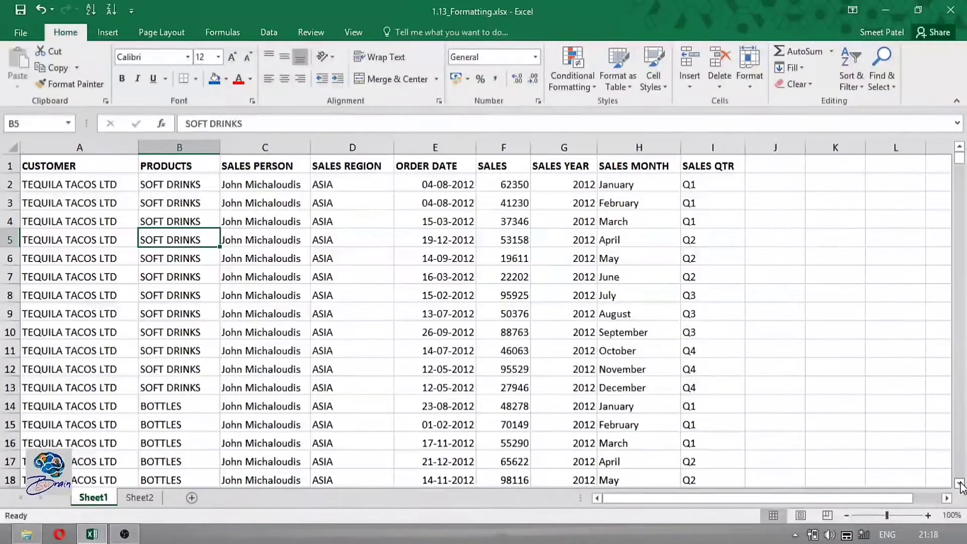
{"action": "left_click", "coordinate": [960, 484]}
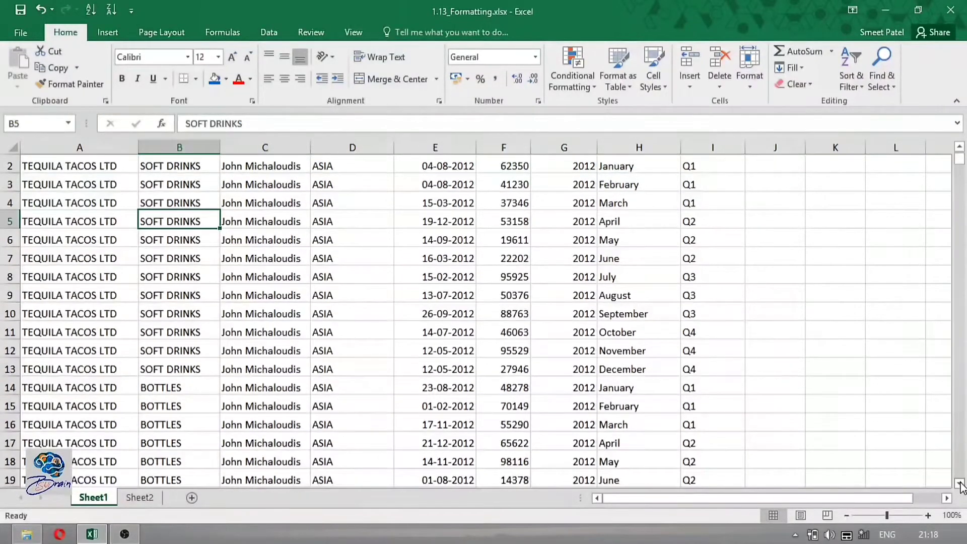
{"action": "left_click", "coordinate": [960, 484]}
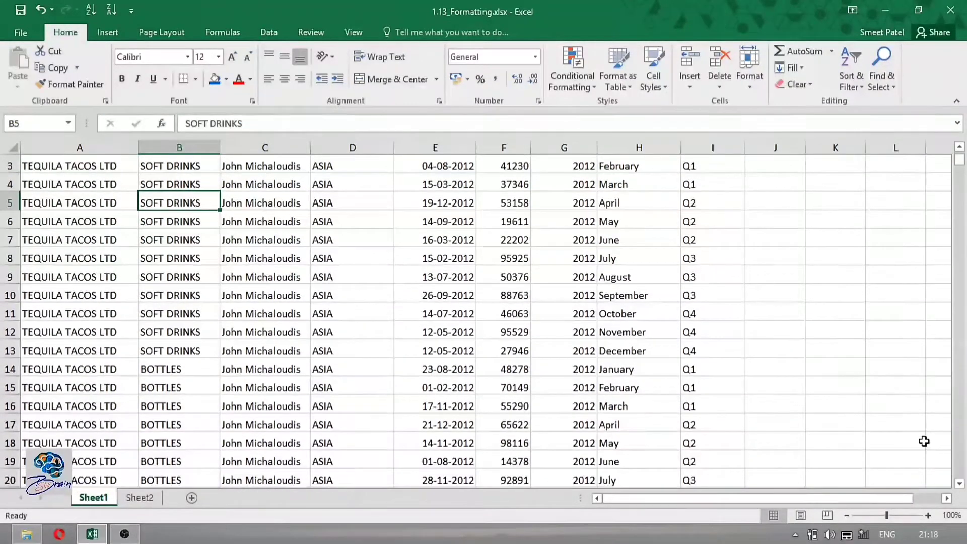
{"action": "left_click", "coordinate": [961, 148]}
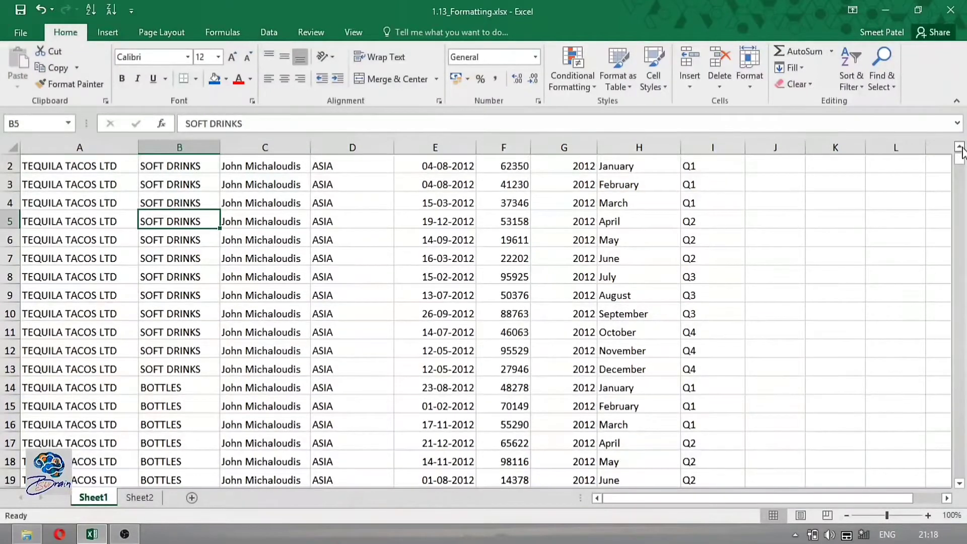
{"action": "left_click", "coordinate": [961, 148]}
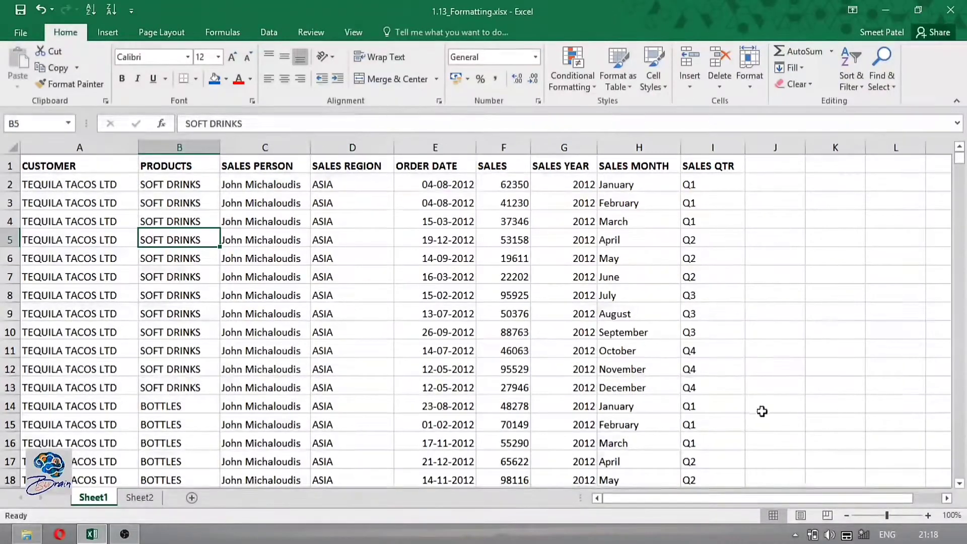
- Page through the order records in Sheet1 one screen at a time, from cell E6 down to E42
{"action": "left_click", "coordinate": [441, 256]}
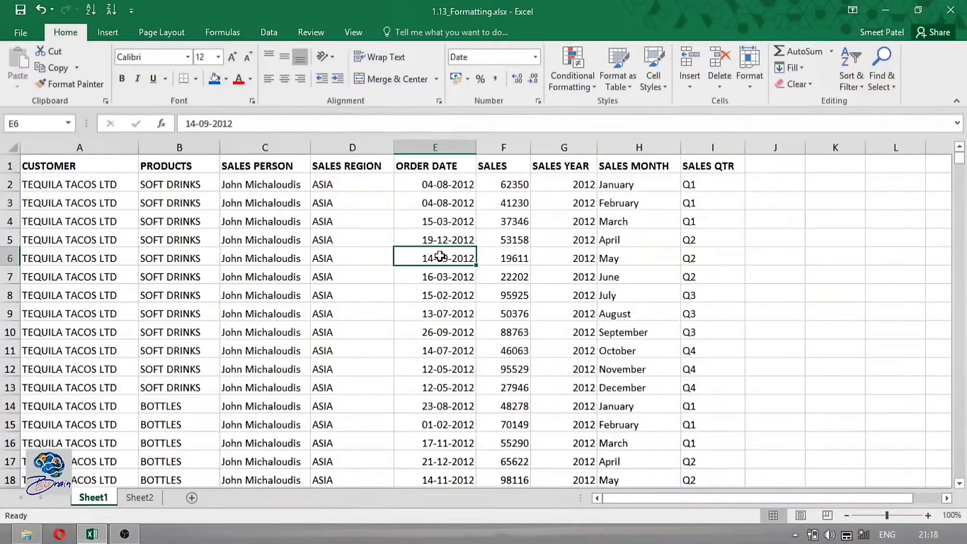
{"action": "key", "text": "Page_Down"}
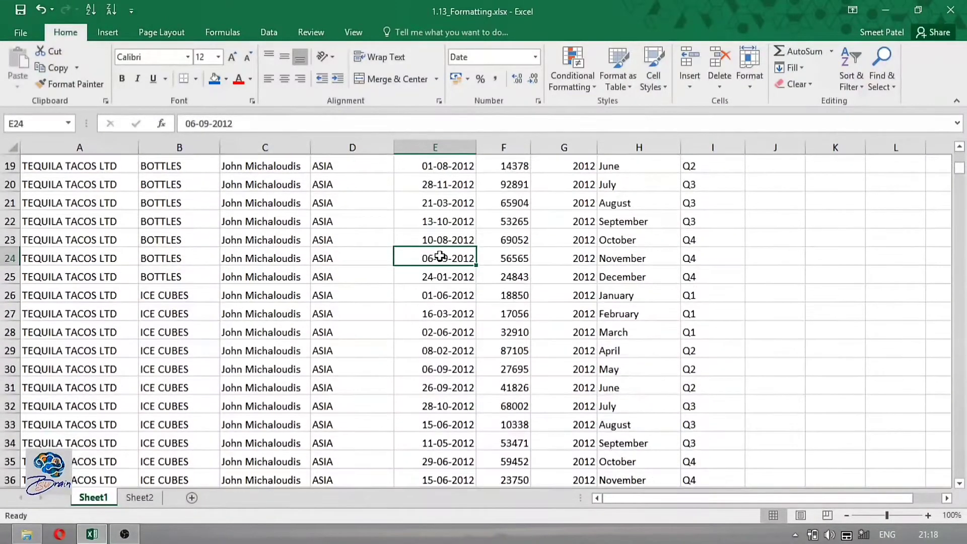
{"action": "key", "text": "Page_Down"}
{"action": "key", "text": "Page_Up"}
{"action": "key", "text": "Page_Down"}
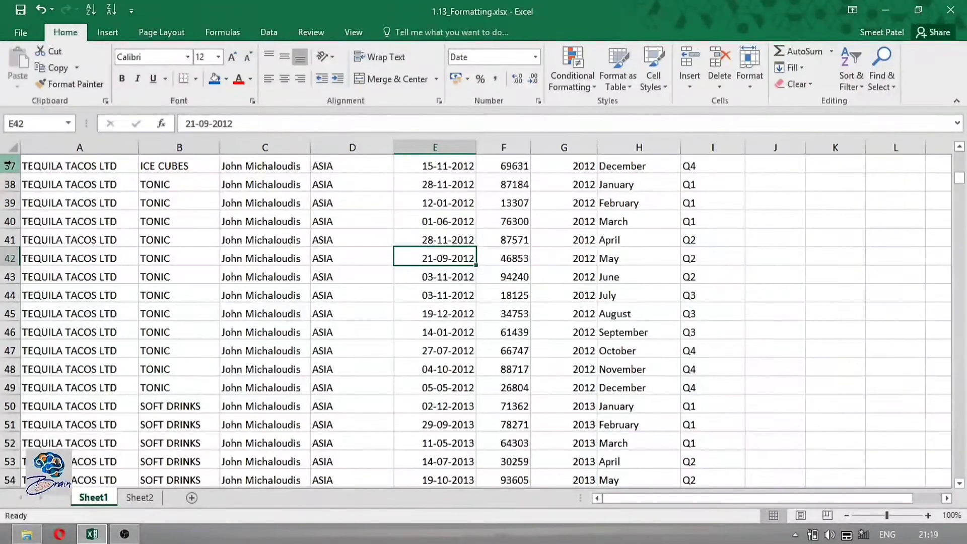
- Scroll down the sales data to select cell D116, and return to cell A1
{"action": "left_click", "coordinate": [143, 307]}
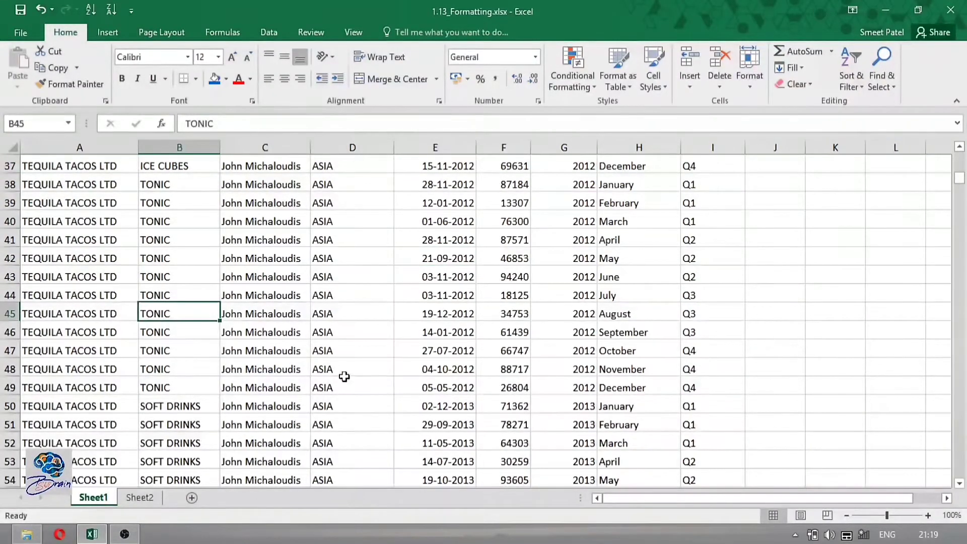
{"action": "scroll", "coordinate": [344, 377], "scroll_direction": "down", "scroll_amount": 20}
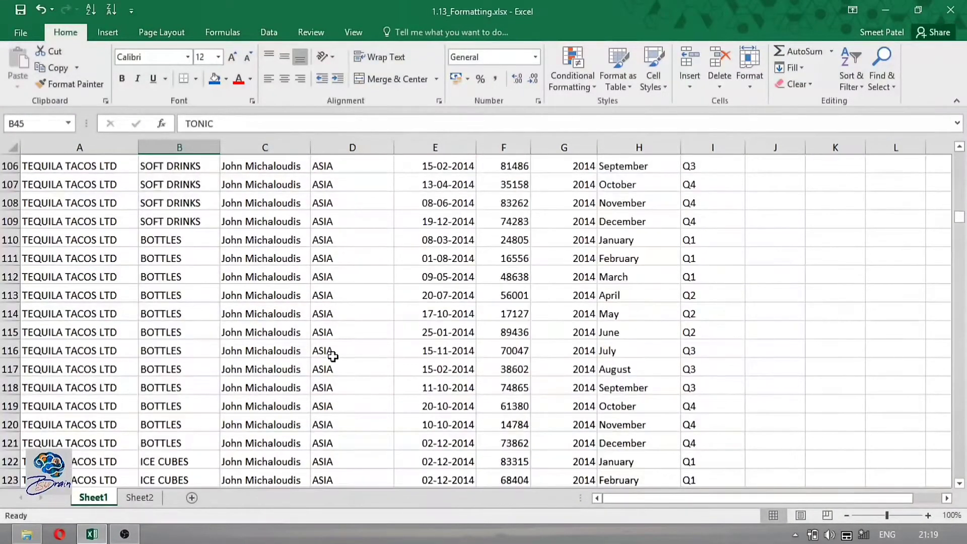
{"action": "left_click", "coordinate": [334, 353]}
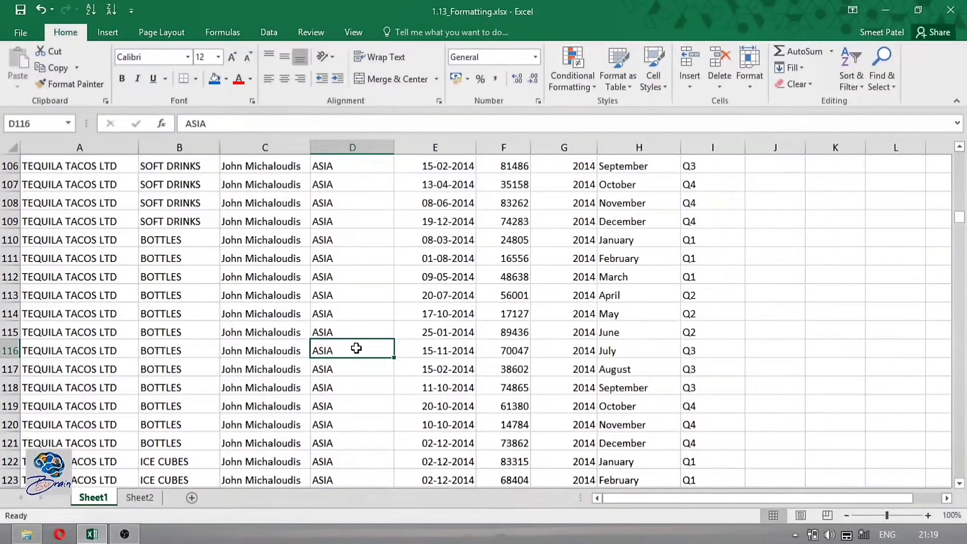
{"action": "key", "text": "ctrl+Home"}
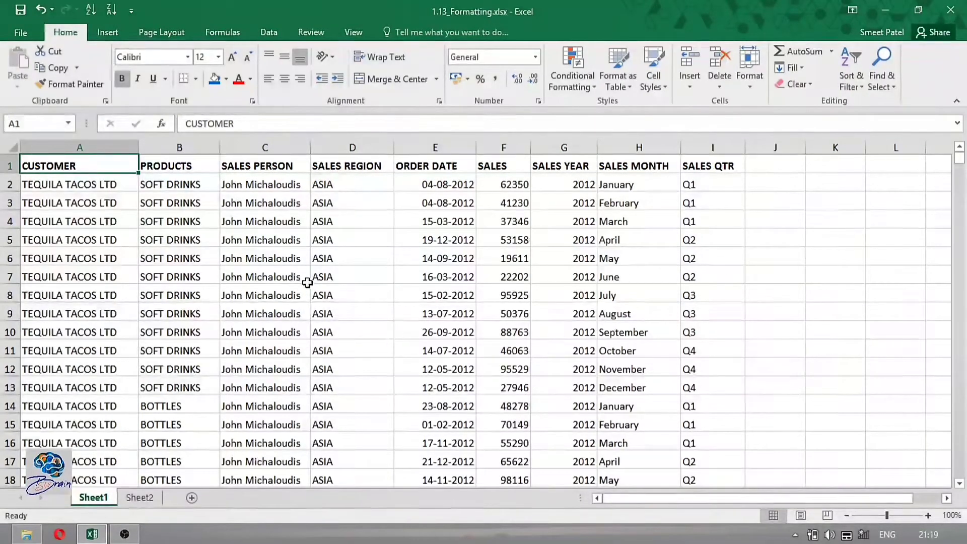
- Move the active cell one cell at a time from C7 through D7, D6 and C6, back to C7
{"action": "left_click", "coordinate": [276, 275]}
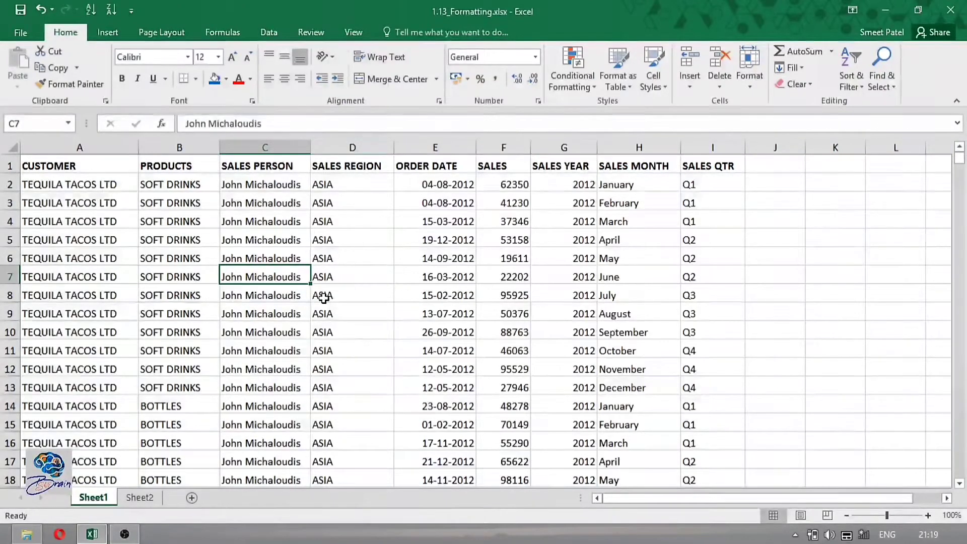
{"action": "key", "text": "Right"}
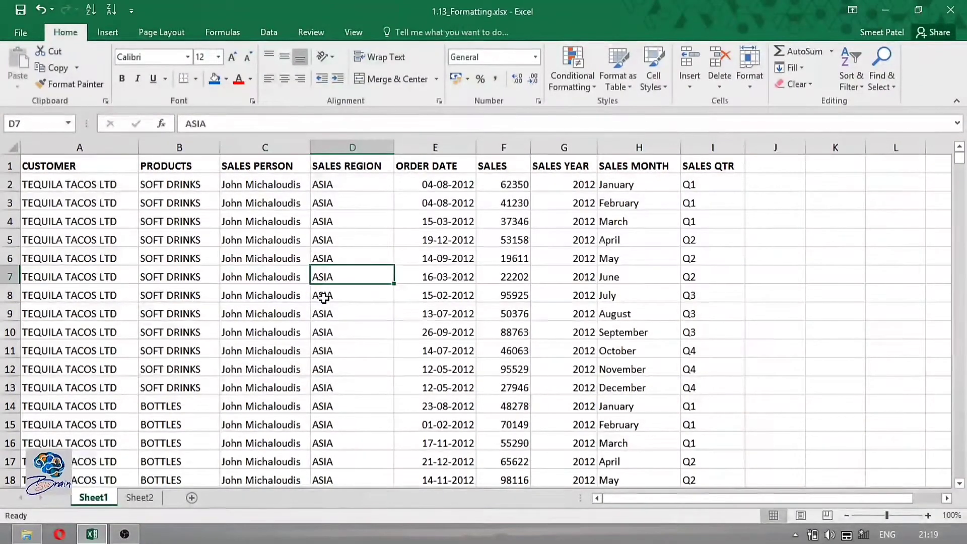
{"action": "key", "text": "Up"}
{"action": "key", "text": "Left"}
{"action": "key", "text": "Down"}
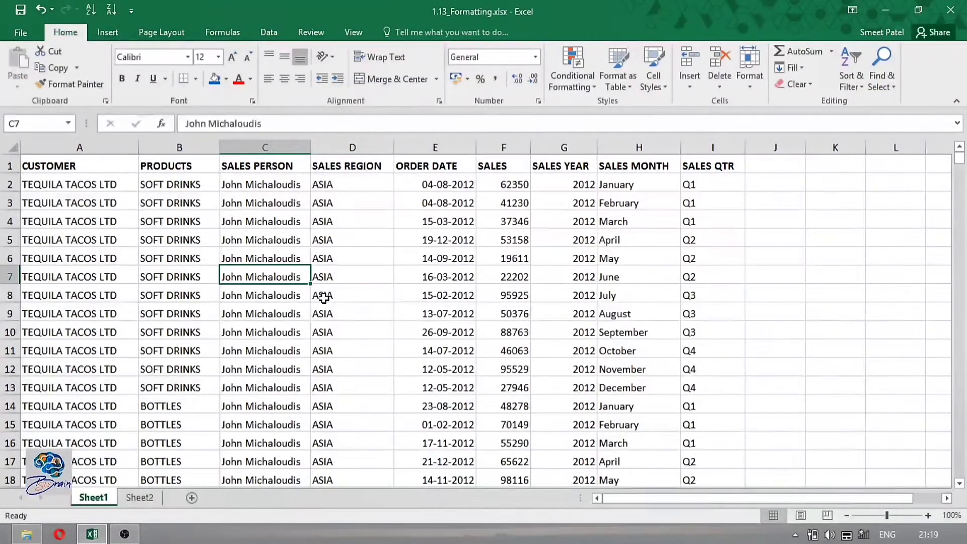
- Switch to Sheet2 and select the whole sales table, A3:I15, including its headers, and clear the selection
{"action": "left_click", "coordinate": [140, 499]}
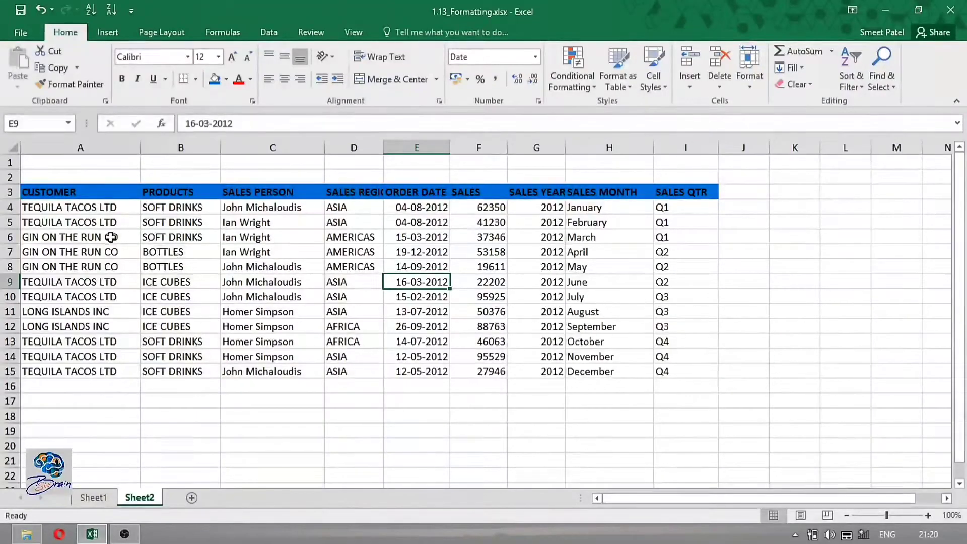
{"action": "left_click", "coordinate": [93, 192]}
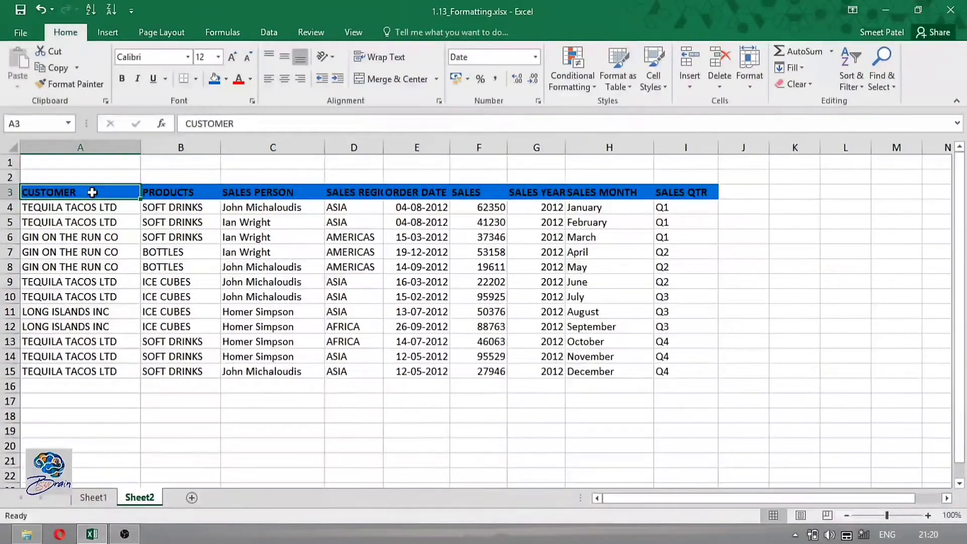
{"action": "left_click_drag", "start_coordinate": [92, 192], "coordinate": [664, 374]}
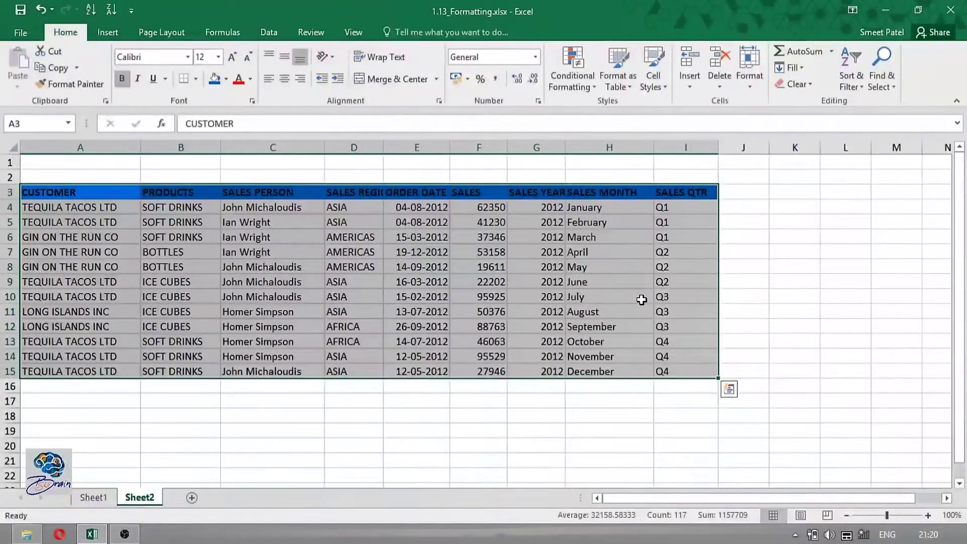
{"action": "left_click", "coordinate": [492, 297]}
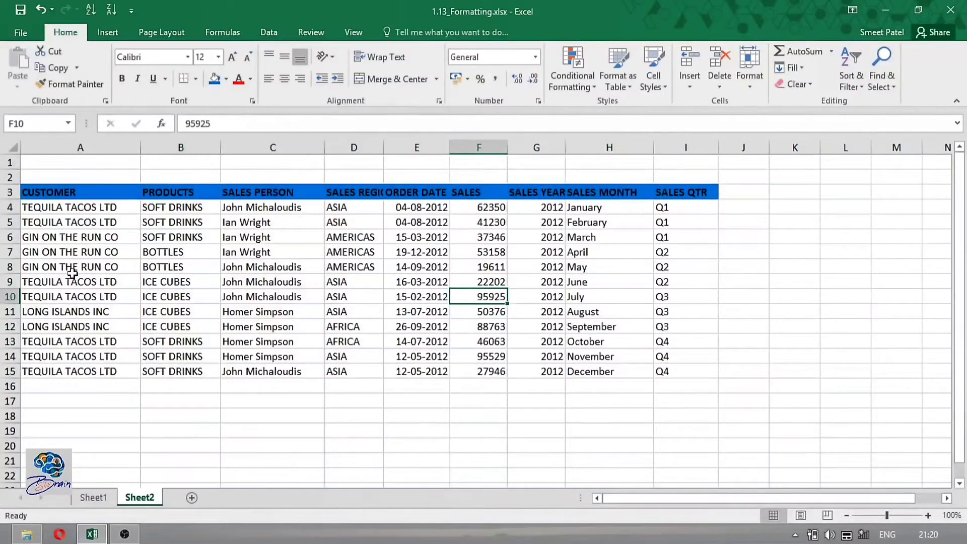
- Extend the selection from the CUSTOMER header in A3 to the last table cell, I15
{"action": "left_click", "coordinate": [41, 193]}
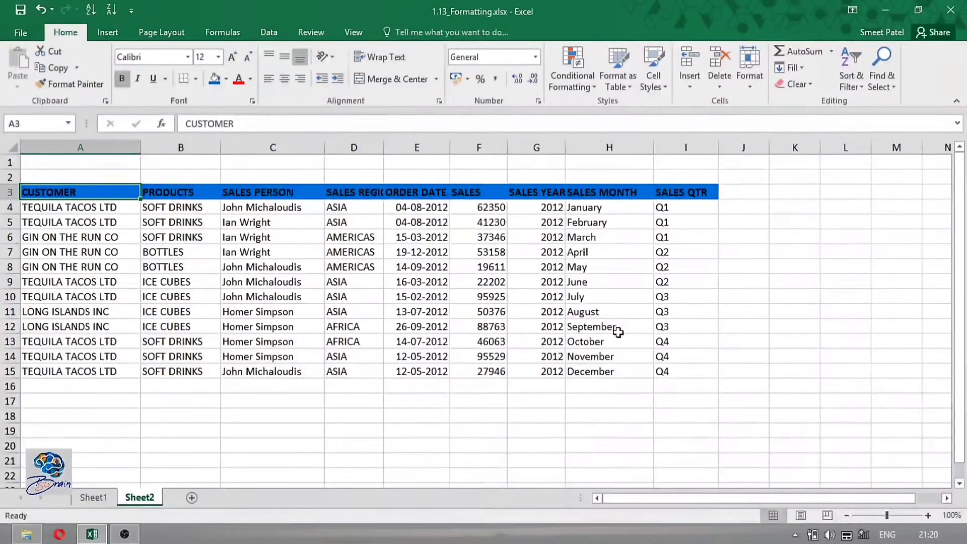
{"action": "left_click", "coordinate": [704, 373], "text": "shift"}
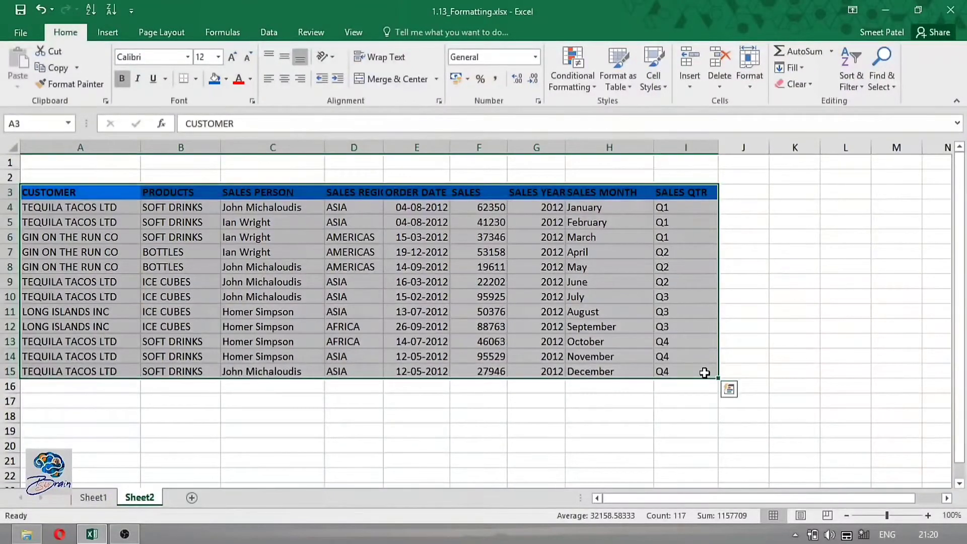
- Select the entire data region around cell G10, and repeat the region selection starting from cell C8
{"action": "left_click", "coordinate": [522, 292]}
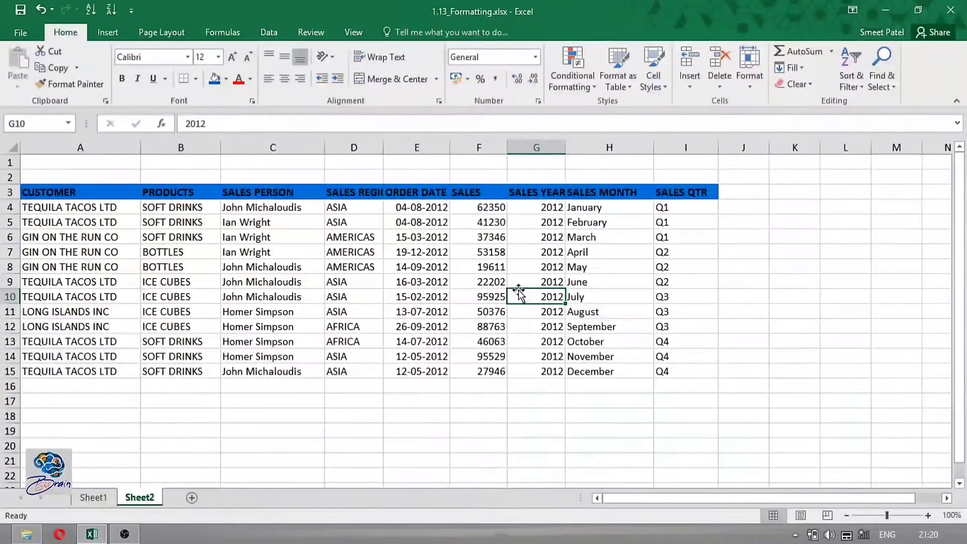
{"action": "key", "text": "ctrl+a"}
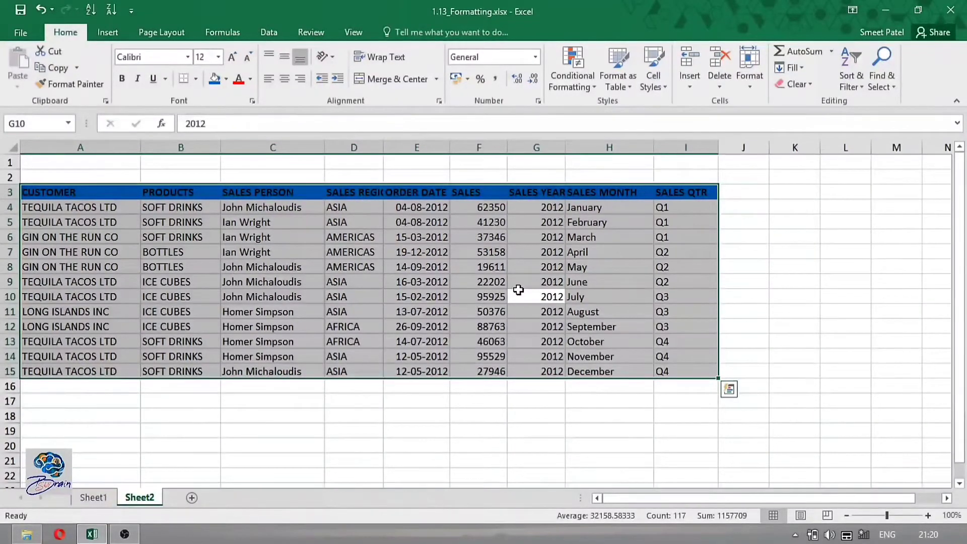
{"action": "left_click", "coordinate": [429, 267]}
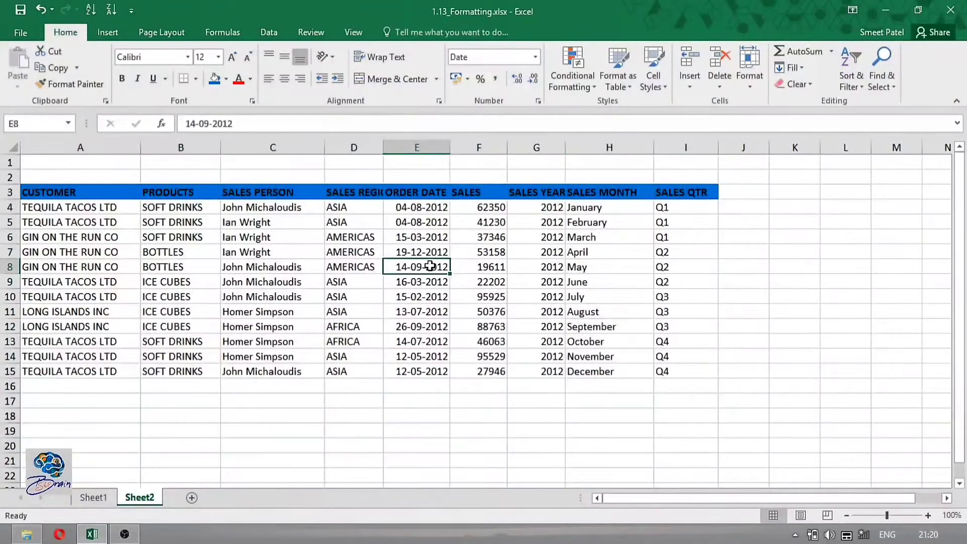
{"action": "left_click", "coordinate": [294, 272]}
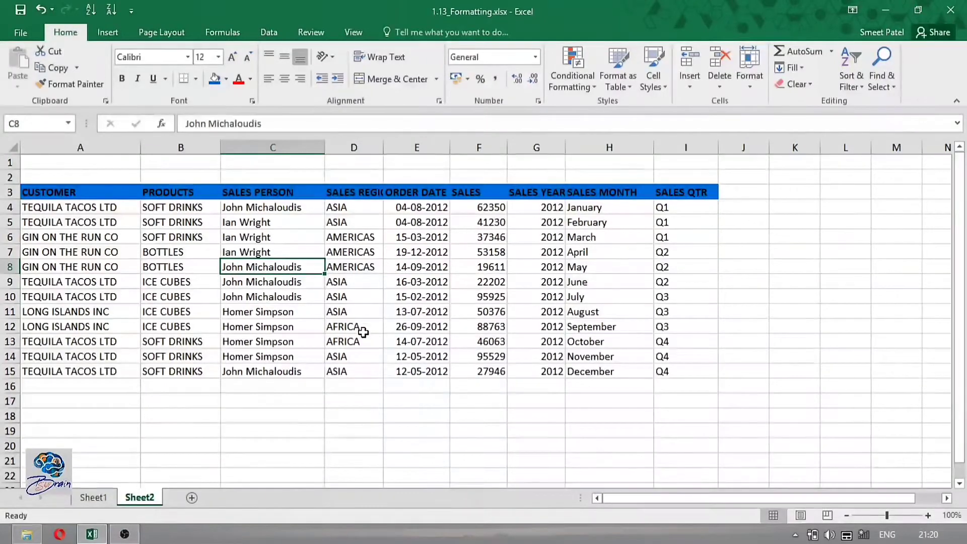
{"action": "key", "text": "ctrl+a"}
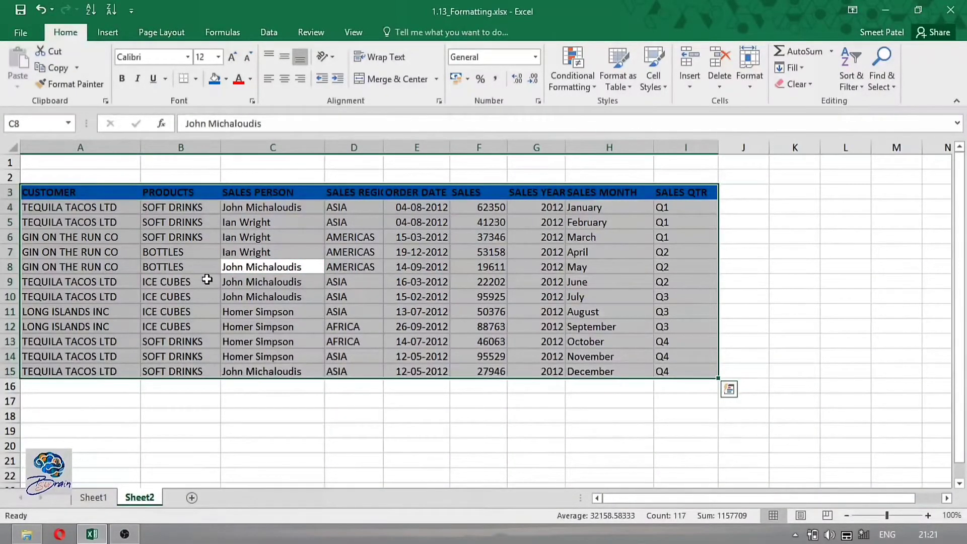
- Select every cell of Sheet2, and drop the selection by returning to cell C6
{"action": "left_click", "coordinate": [502, 258]}
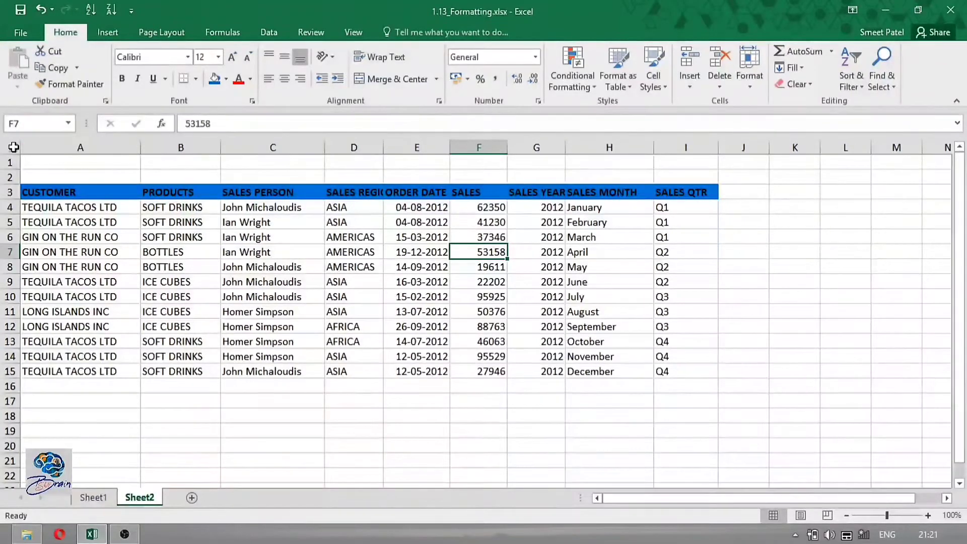
{"action": "left_click", "coordinate": [14, 147]}
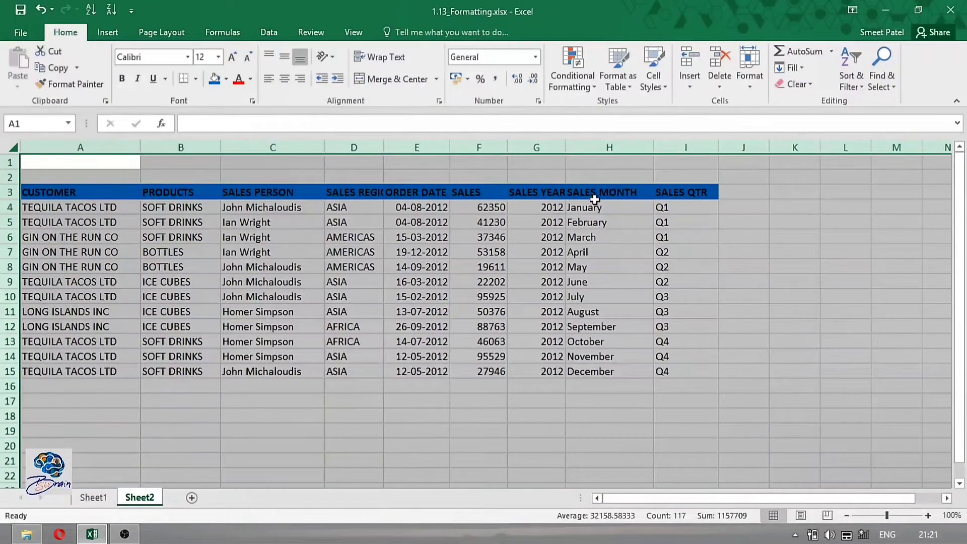
{"action": "left_click", "coordinate": [265, 233]}
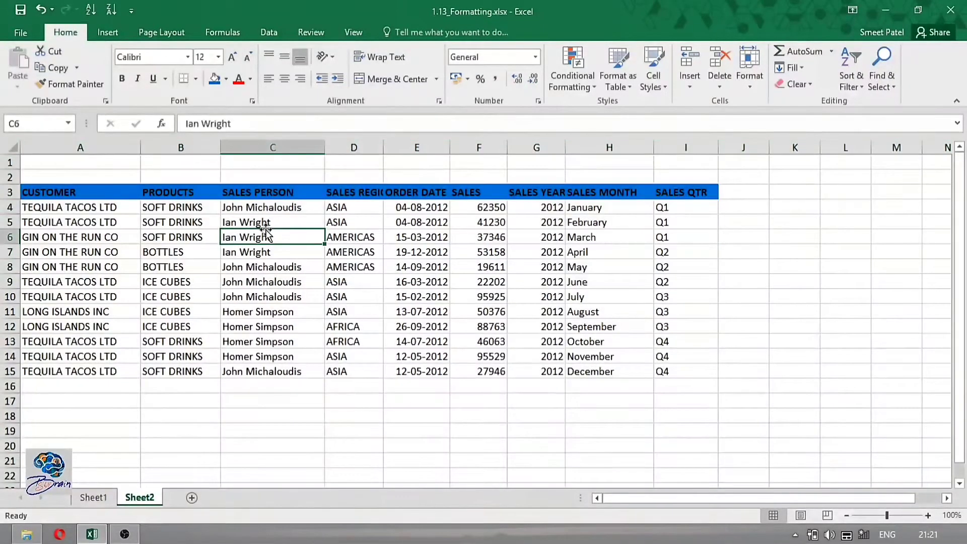
- Select the sales figures in the range F5:F15
{"action": "left_click", "coordinate": [298, 220]}
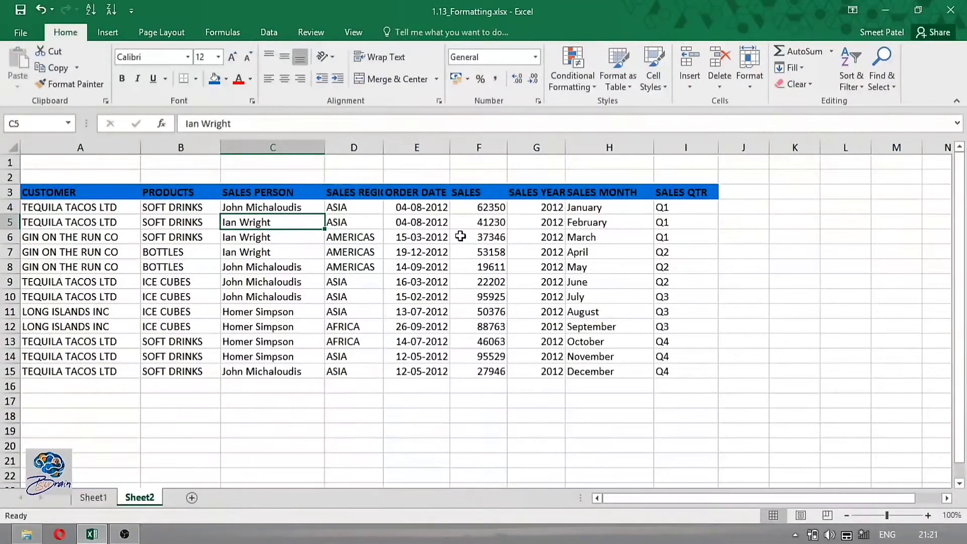
{"action": "left_click", "coordinate": [475, 221]}
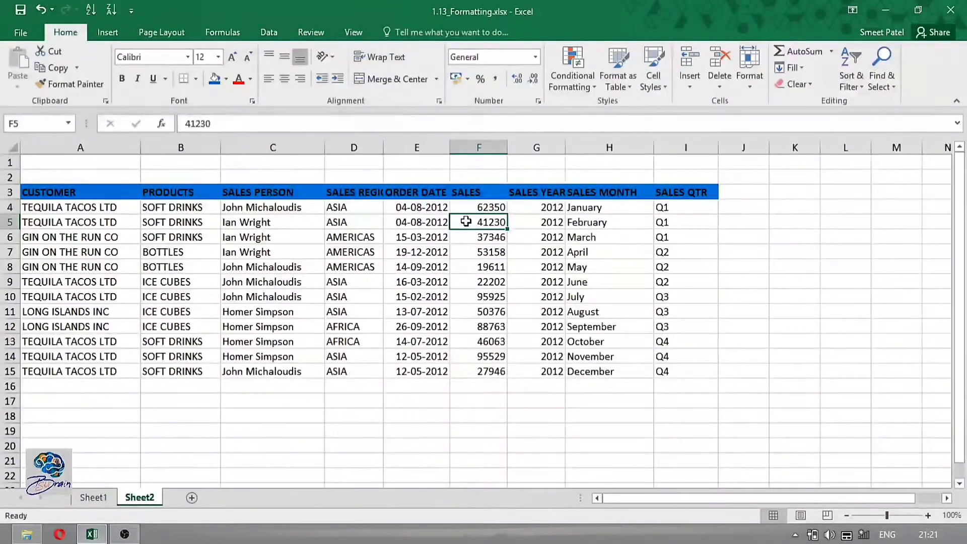
{"action": "left_click_drag", "start_coordinate": [466, 222], "coordinate": [496, 374]}
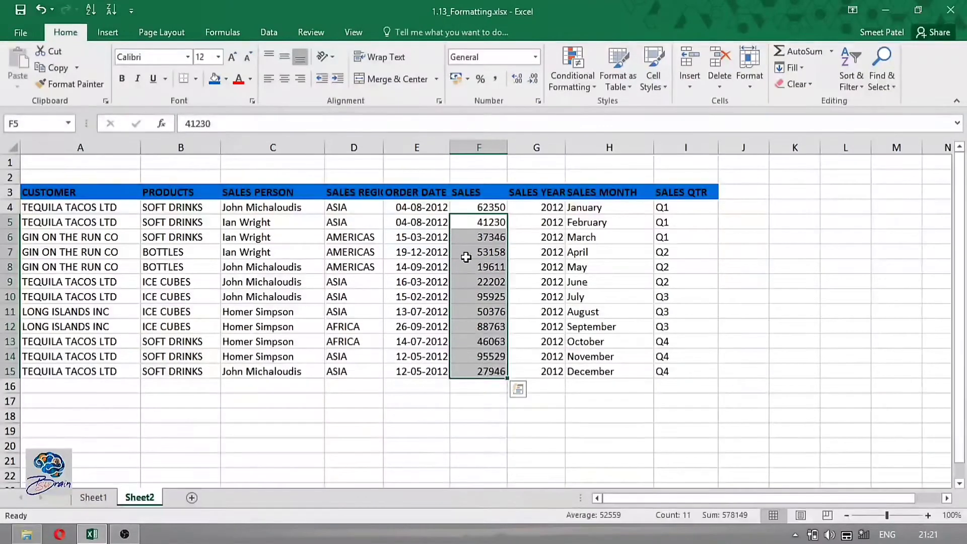
- Move the sales value in cell F5 to the empty cell H19 below the table
{"action": "left_click", "coordinate": [470, 222]}
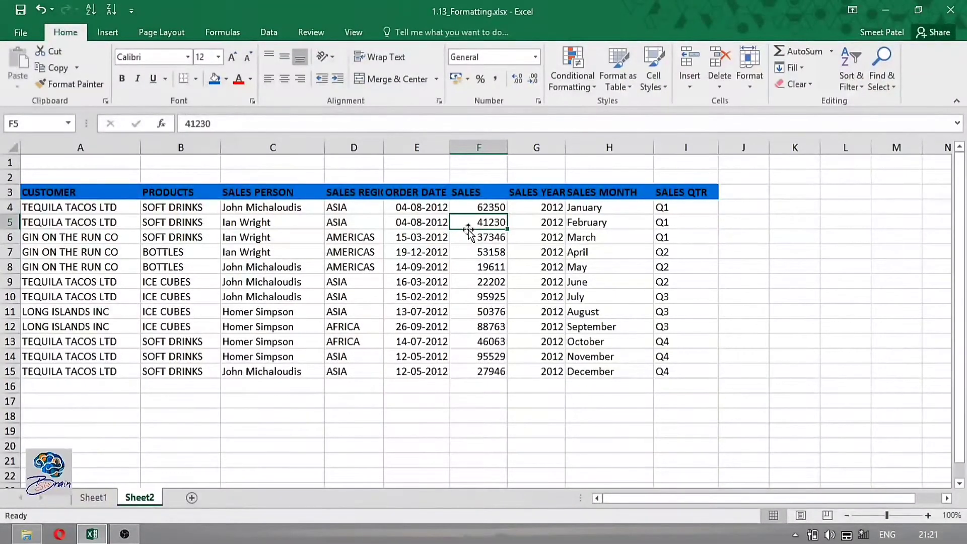
{"action": "left_click_drag", "start_coordinate": [469, 229], "coordinate": [570, 435]}
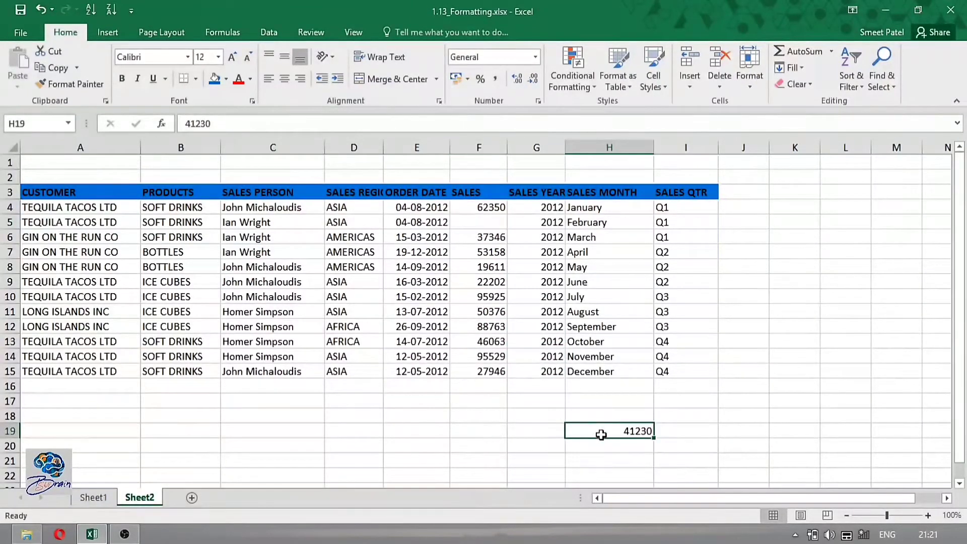
- Check the emptied cell F5 and the moved value in H19, and undo the move
{"action": "left_click", "coordinate": [489, 221]}
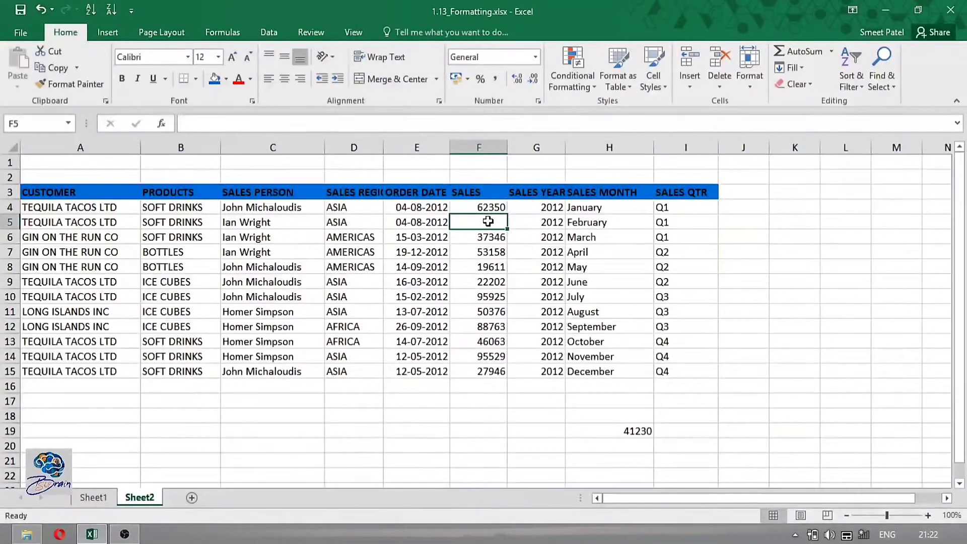
{"action": "left_click", "coordinate": [633, 431]}
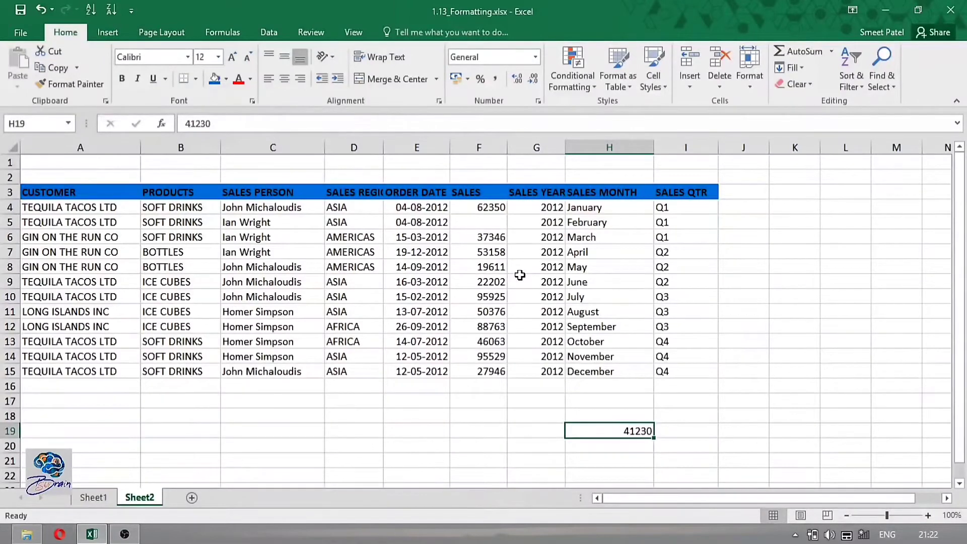
{"action": "left_click", "coordinate": [41, 8]}
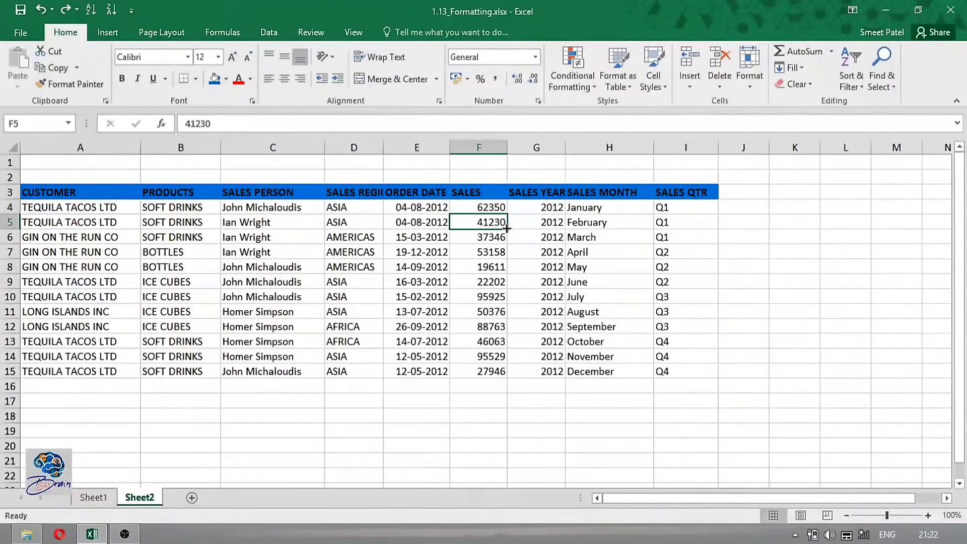
- Fill the value of cell F5 down through F15, and undo the fill
{"action": "left_click_drag", "start_coordinate": [507, 229], "coordinate": [526, 376]}
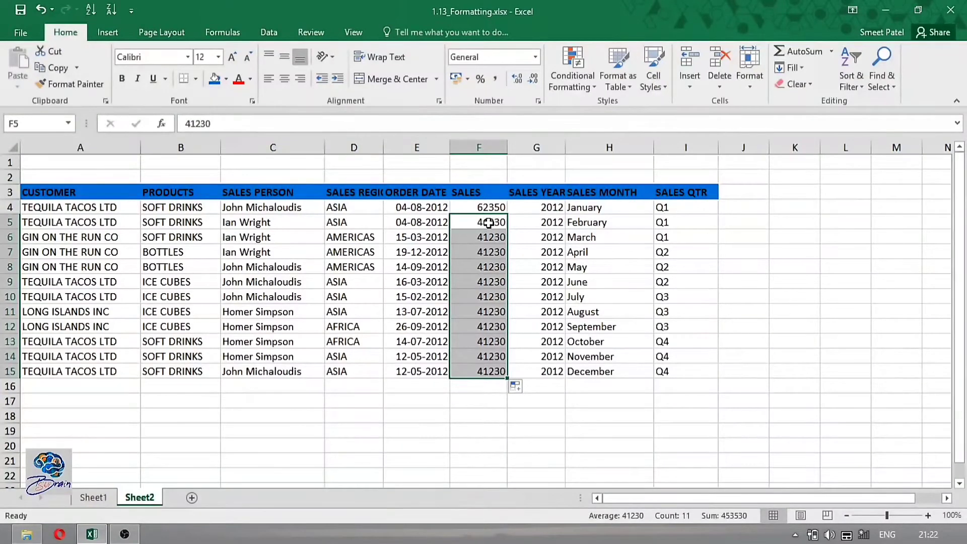
{"action": "left_click", "coordinate": [43, 9]}
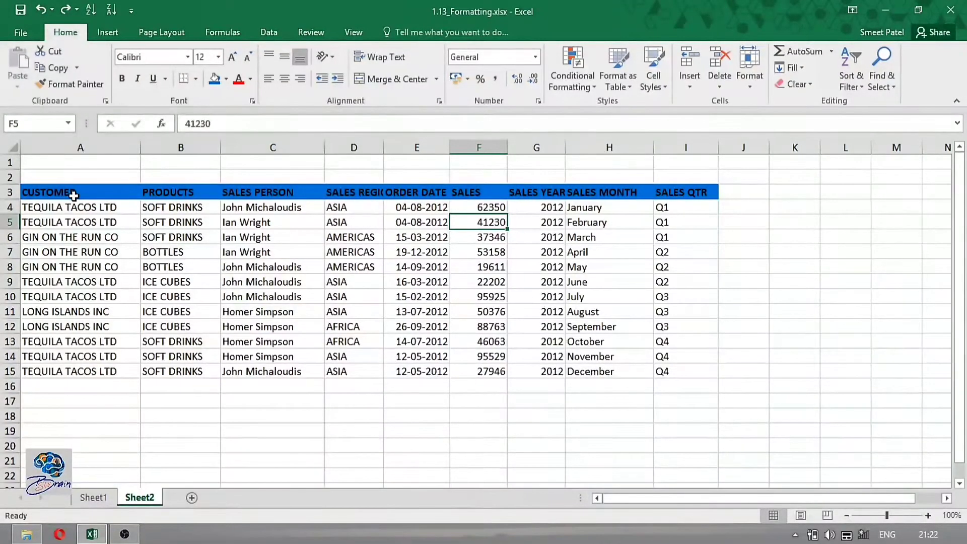
- Select the Customer range A3:A15, and replace that selection with the Sales range F3:F15
{"action": "left_click_drag", "start_coordinate": [93, 194], "coordinate": [114, 369]}
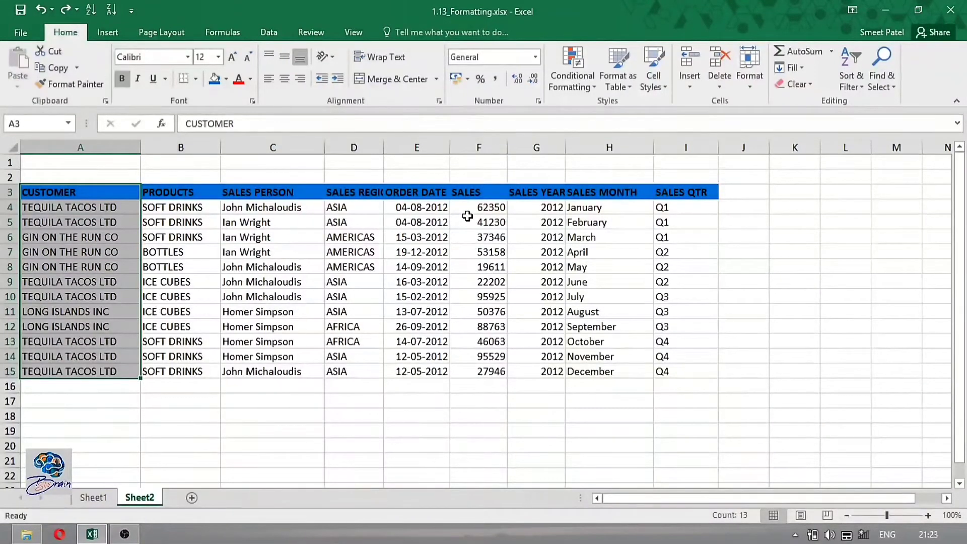
{"action": "left_click_drag", "start_coordinate": [466, 193], "coordinate": [499, 373]}
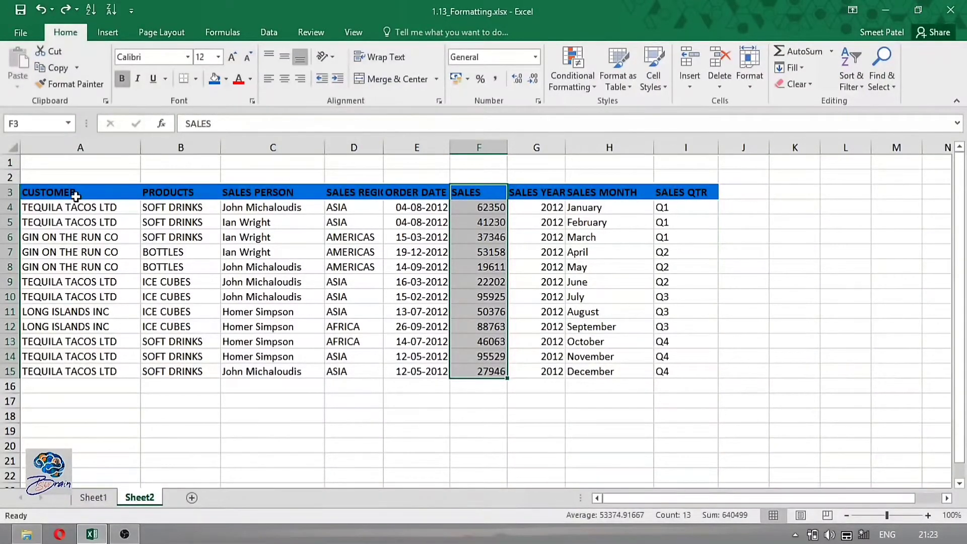
- Select the non-adjacent ranges A3:A15, F3:F15, C3:C15 and I3:I15 together, and drop the selection by returning to cell E9
{"action": "left_click_drag", "start_coordinate": [73, 194], "coordinate": [105, 365]}
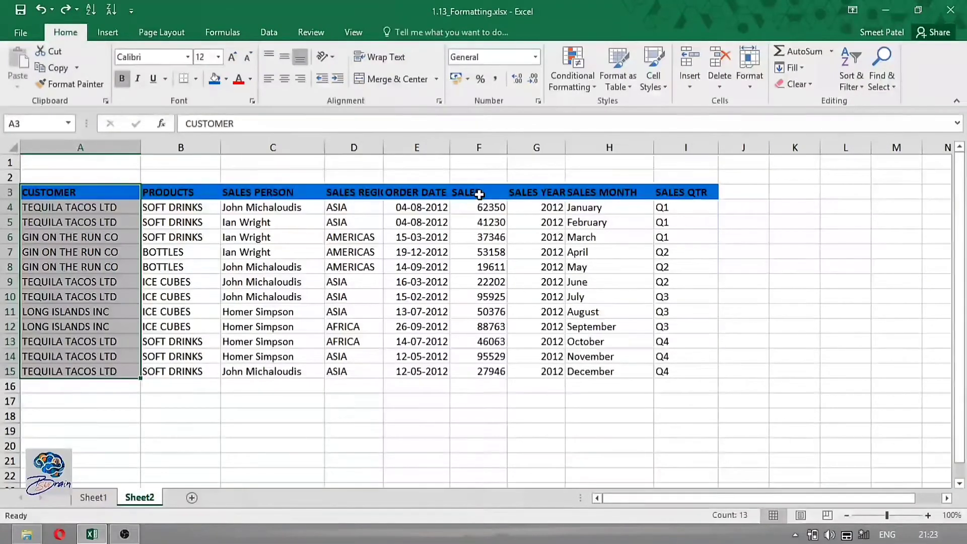
{"action": "left_click_drag", "start_coordinate": [479, 195], "coordinate": [494, 371]}
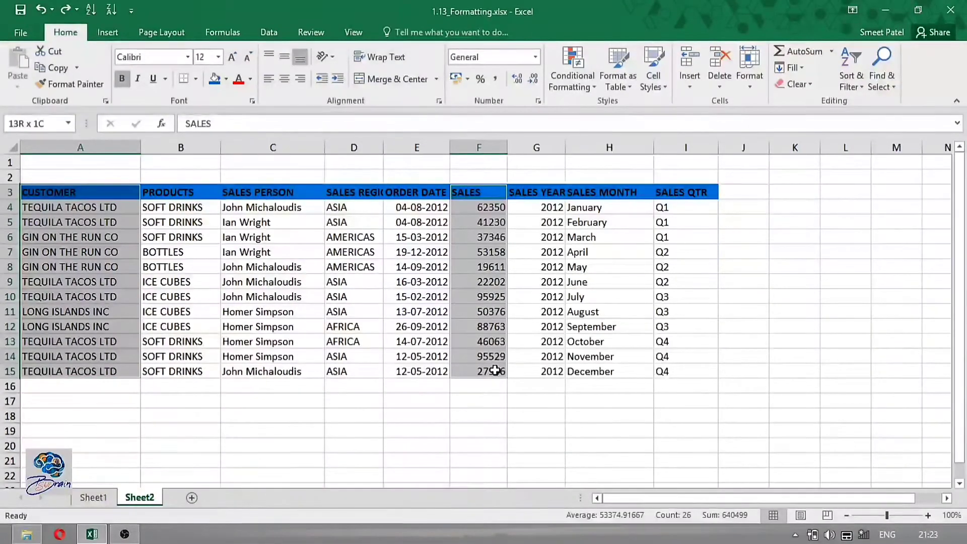
{"action": "left_click_drag", "start_coordinate": [264, 195], "coordinate": [284, 373]}
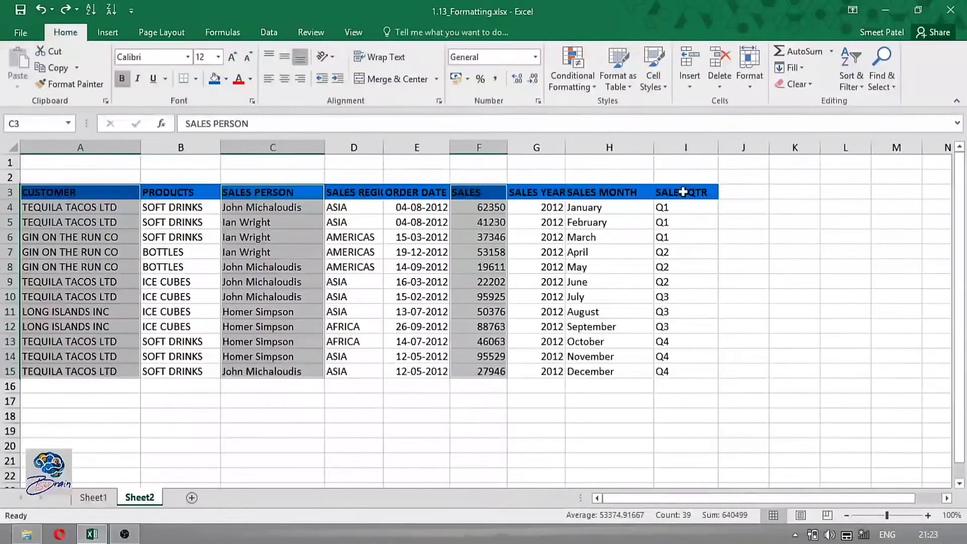
{"action": "left_click_drag", "start_coordinate": [681, 190], "coordinate": [688, 373]}
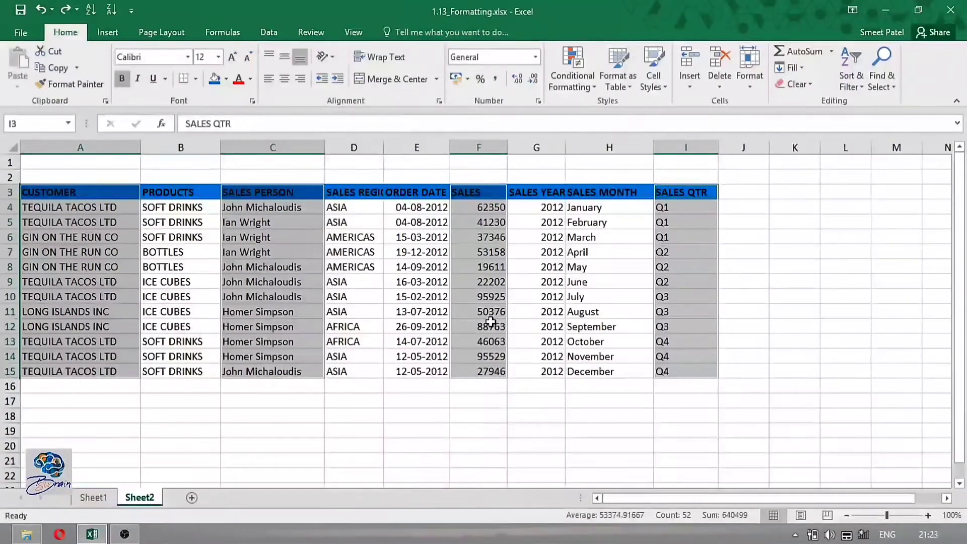
{"action": "left_click", "coordinate": [412, 280]}
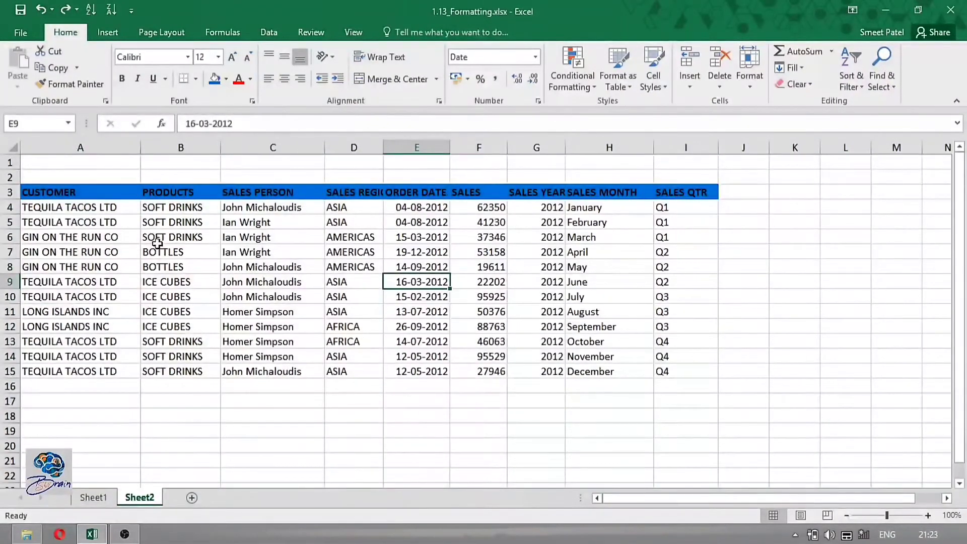
- Select the entire columns A, C, E and F one at a time
{"action": "left_click", "coordinate": [81, 145]}
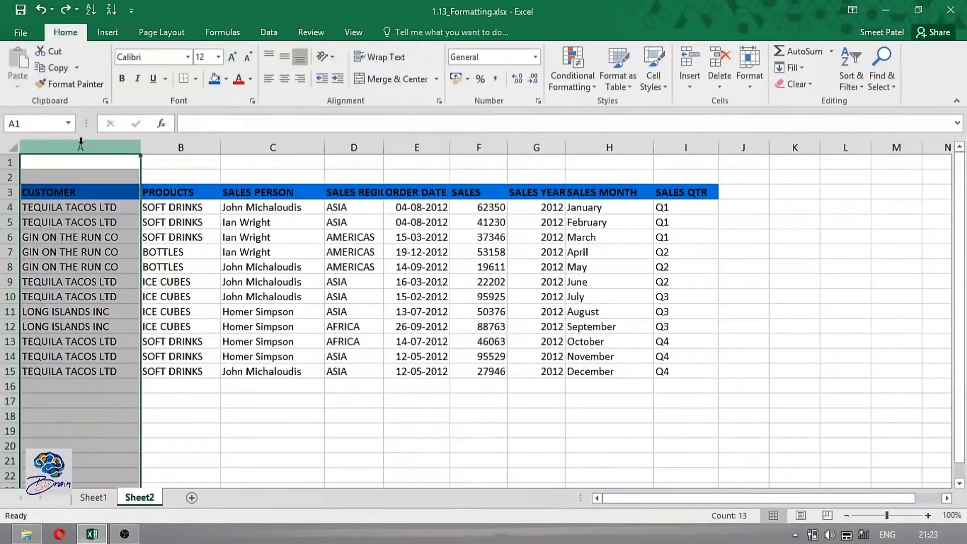
{"action": "left_click", "coordinate": [285, 145]}
{"action": "left_click", "coordinate": [417, 146]}
{"action": "left_click", "coordinate": [479, 146]}
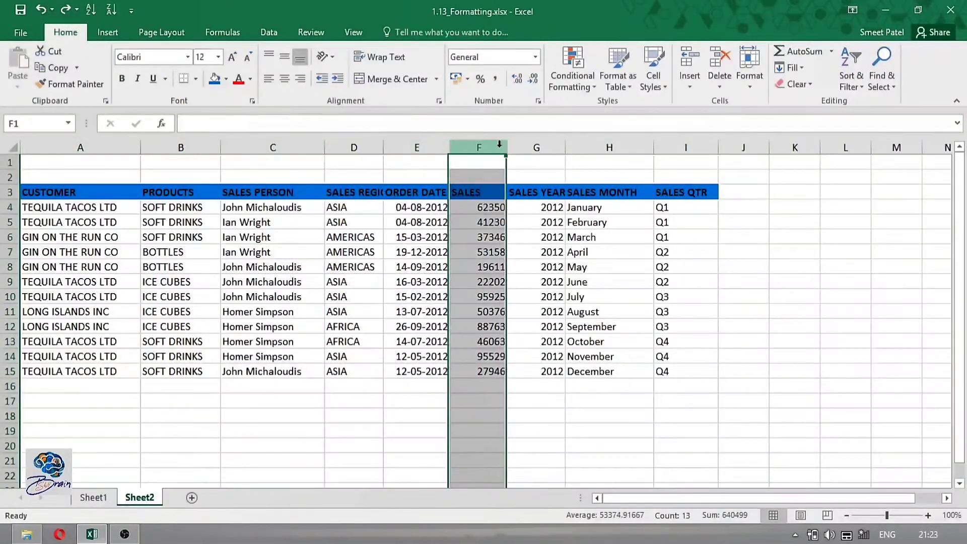
- Select the adjacent entire columns A through G as one block
{"action": "left_click", "coordinate": [93, 147]}
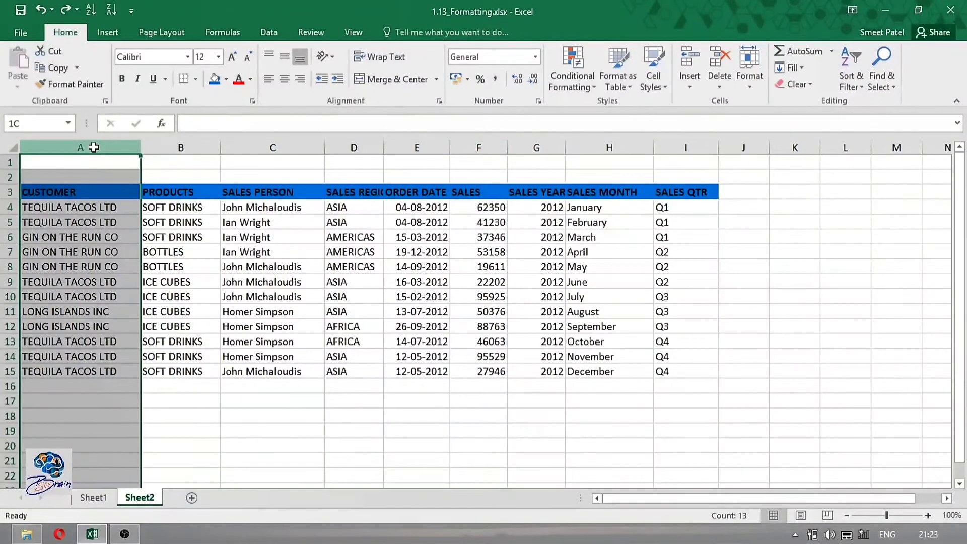
{"action": "left_click_drag", "start_coordinate": [93, 146], "coordinate": [512, 141]}
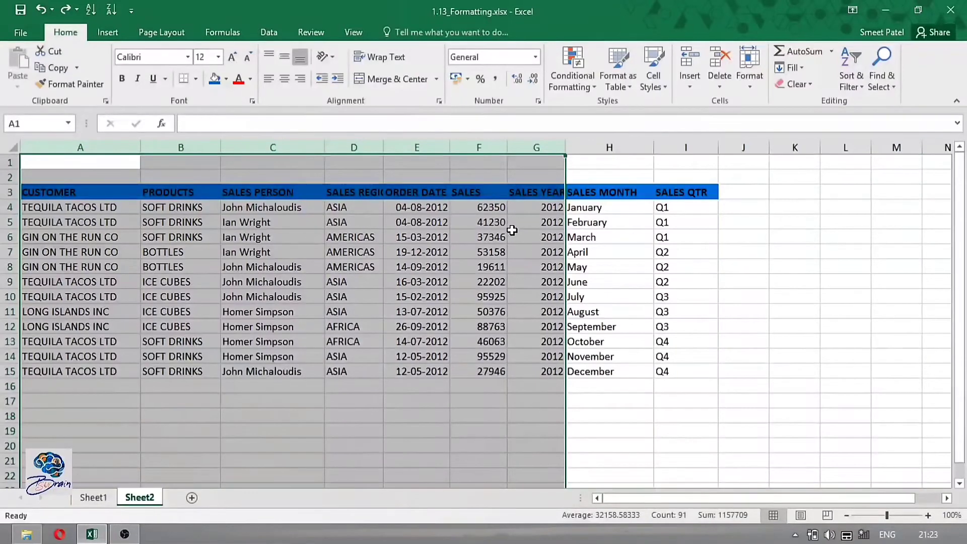
- Select the entire row 6, extend the selection through row 12, and drop it by returning to cell D8
{"action": "left_click", "coordinate": [6, 237]}
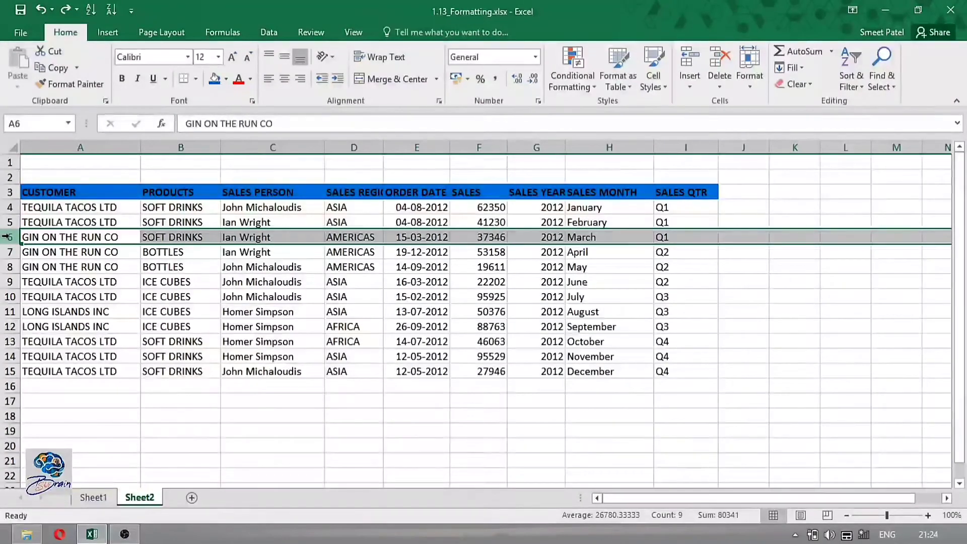
{"action": "left_click_drag", "start_coordinate": [6, 237], "coordinate": [24, 322]}
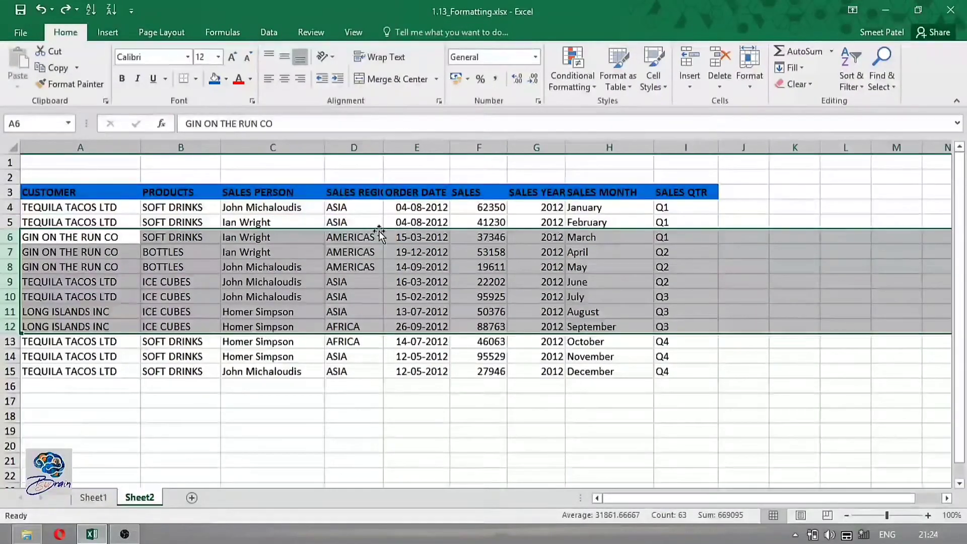
{"action": "left_click", "coordinate": [351, 267]}
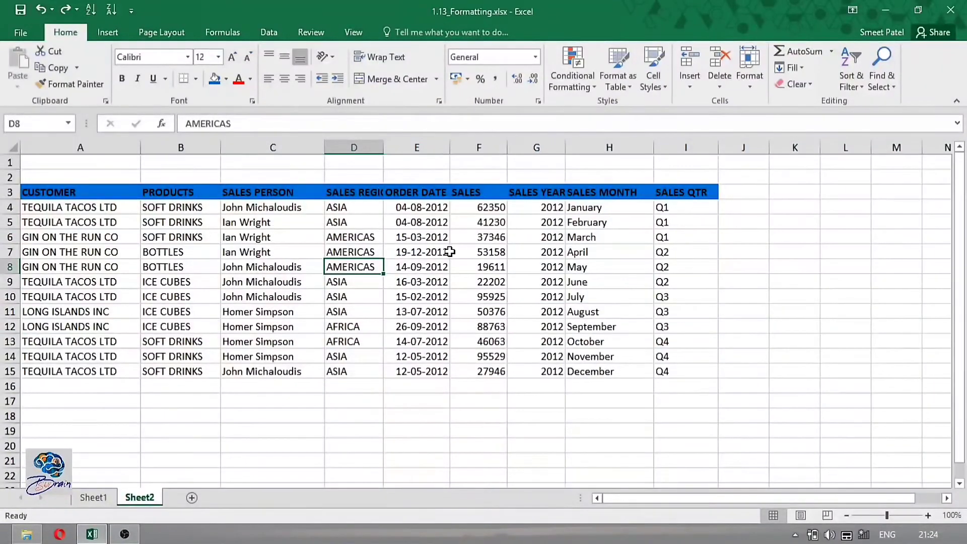